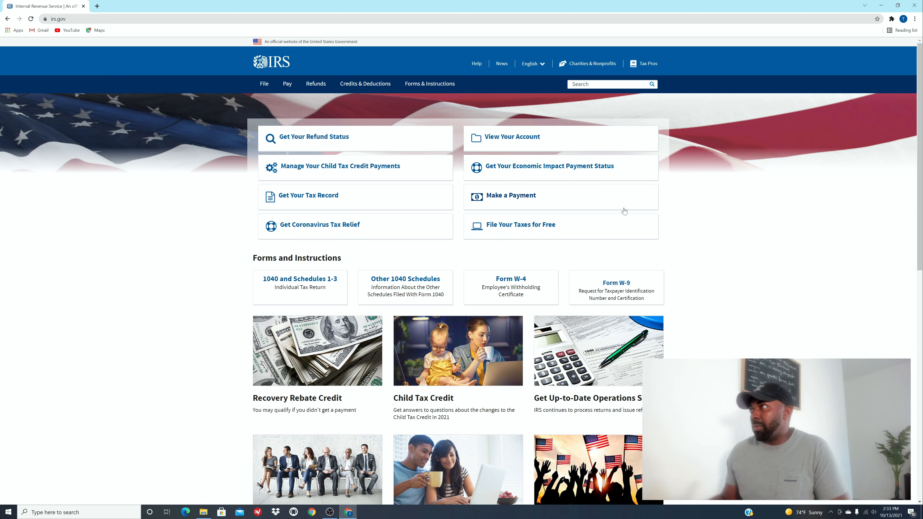
Search the IRS site for "ein" and open the recommended Employer ID Numbers page.
{"action": "left_click", "coordinate": [588, 83]}
{"action": "type", "text": "ein"}
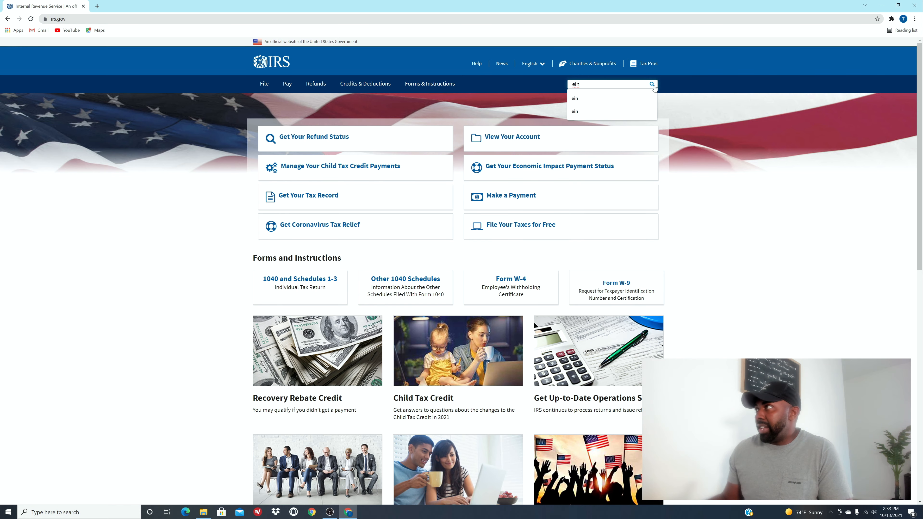
{"action": "left_click", "coordinate": [652, 84]}
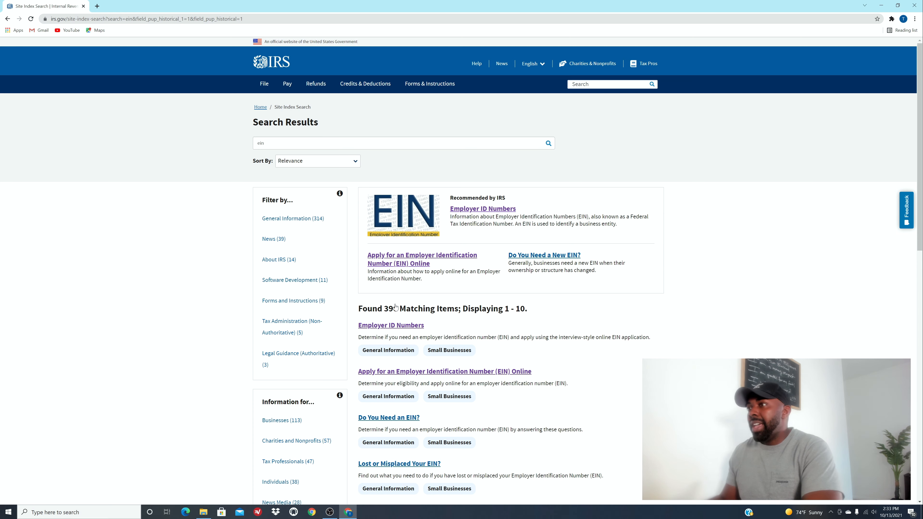
{"action": "left_click", "coordinate": [476, 209]}
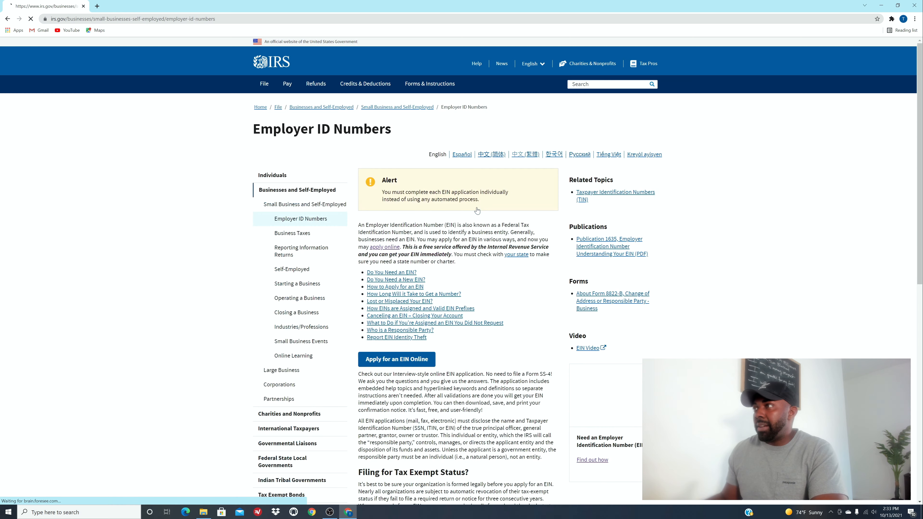
Open the online EIN application, accept the authorized-use notice and begin the application.
{"action": "left_click", "coordinate": [399, 360]}
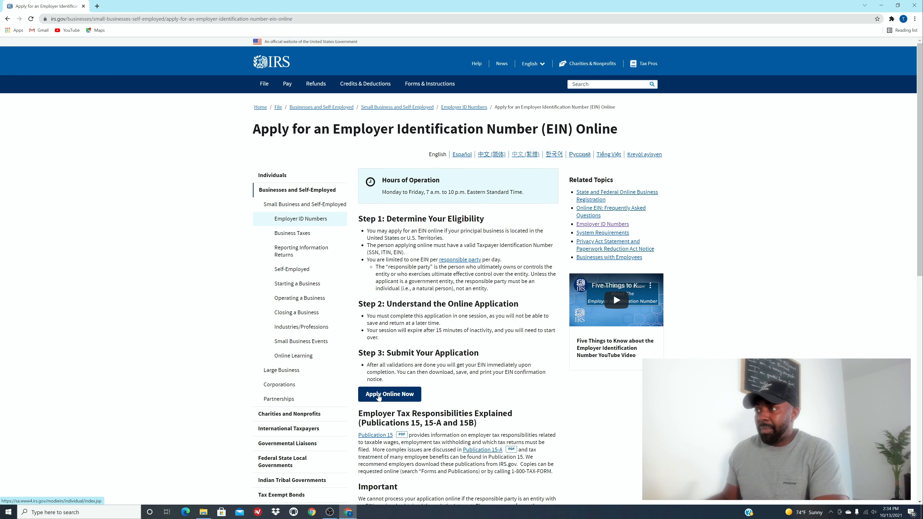
{"action": "left_click", "coordinate": [379, 395]}
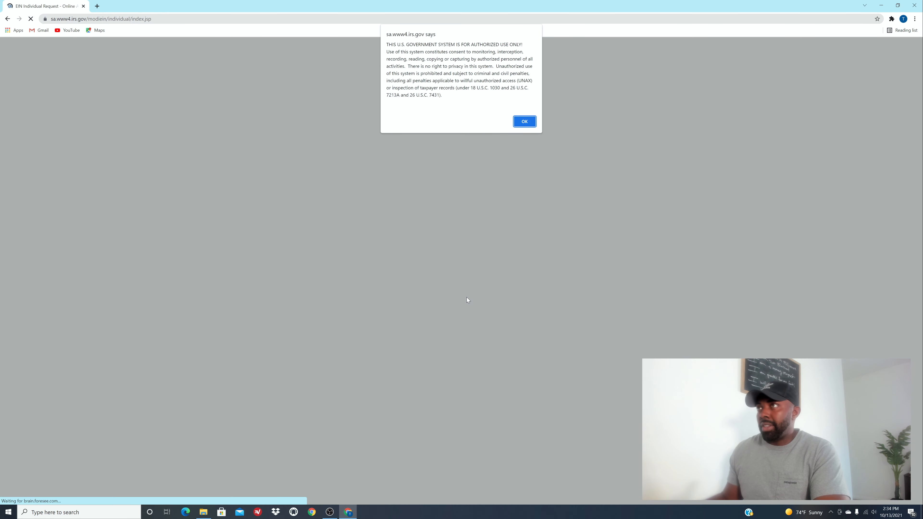
{"action": "left_click", "coordinate": [520, 123]}
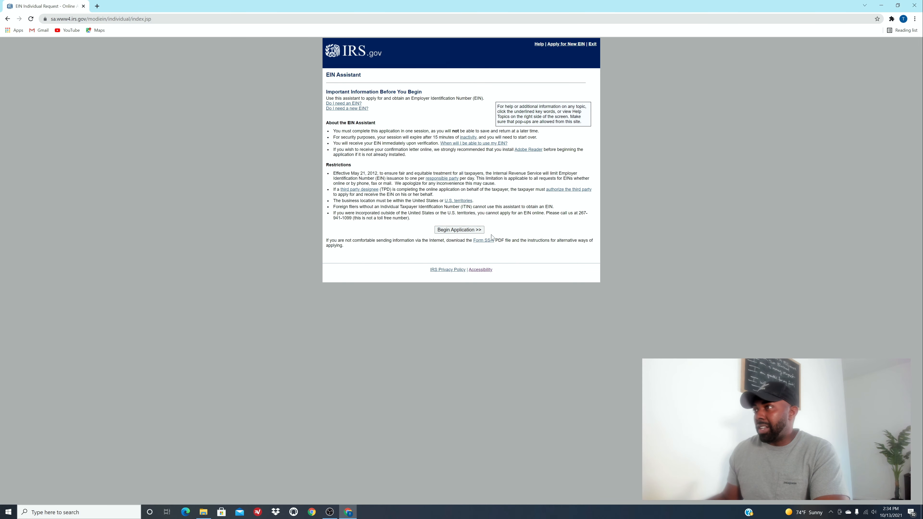
{"action": "left_click", "coordinate": [468, 230]}
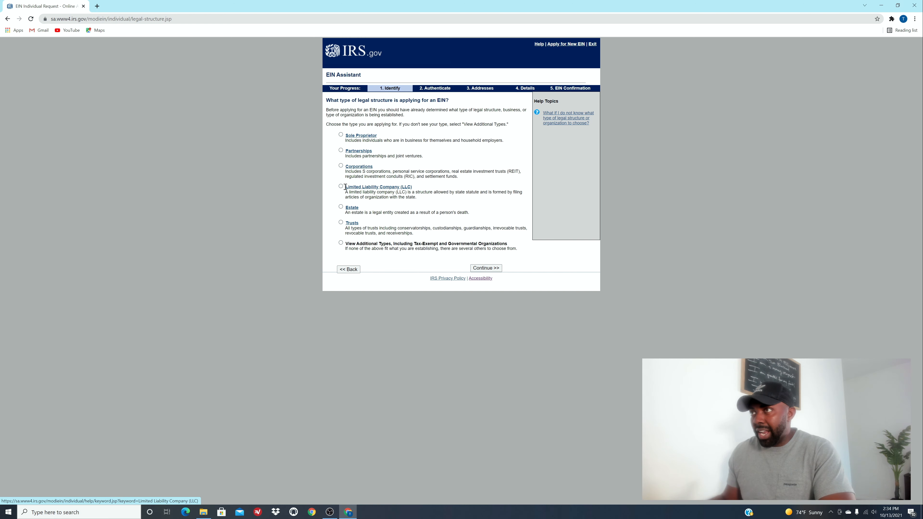
Choose Limited Liability Company (LLC) as the legal structure, with 1 member and CALIFORNIA (CA) as the business location.
{"action": "left_click", "coordinate": [485, 267]}
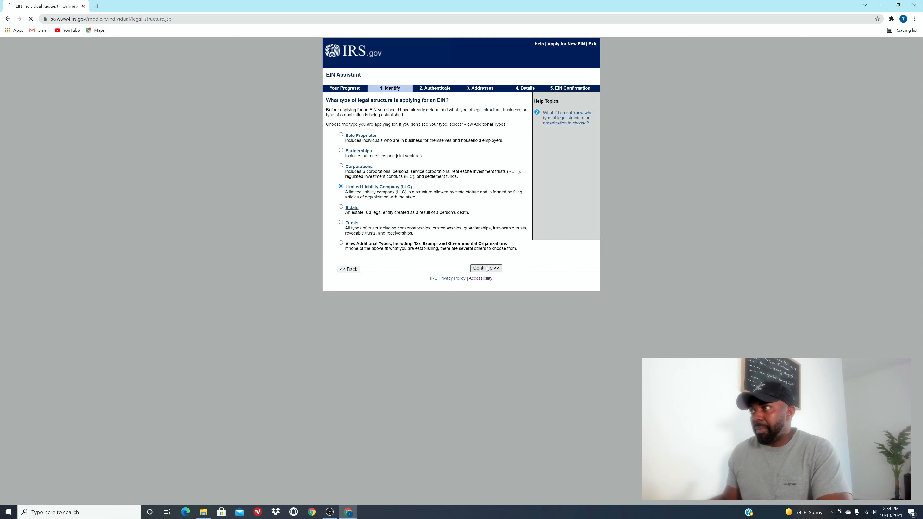
{"action": "left_click", "coordinate": [485, 220]}
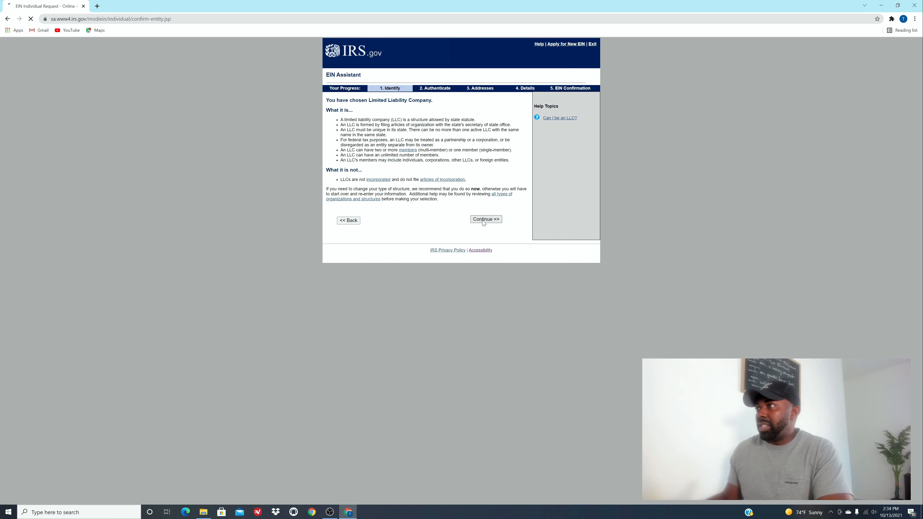
{"action": "left_click", "coordinate": [414, 123]}
{"action": "type", "text": "1"}
{"action": "left_click", "coordinate": [399, 145]}
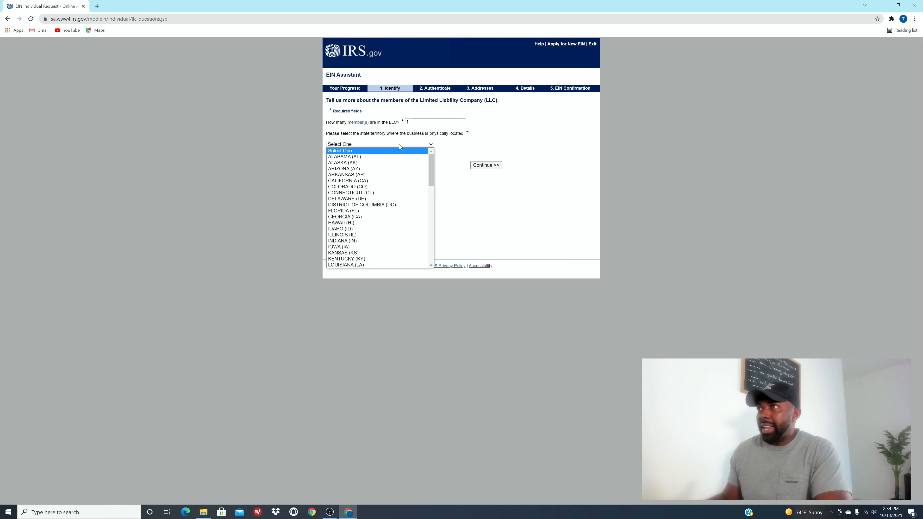
{"action": "left_click", "coordinate": [381, 181]}
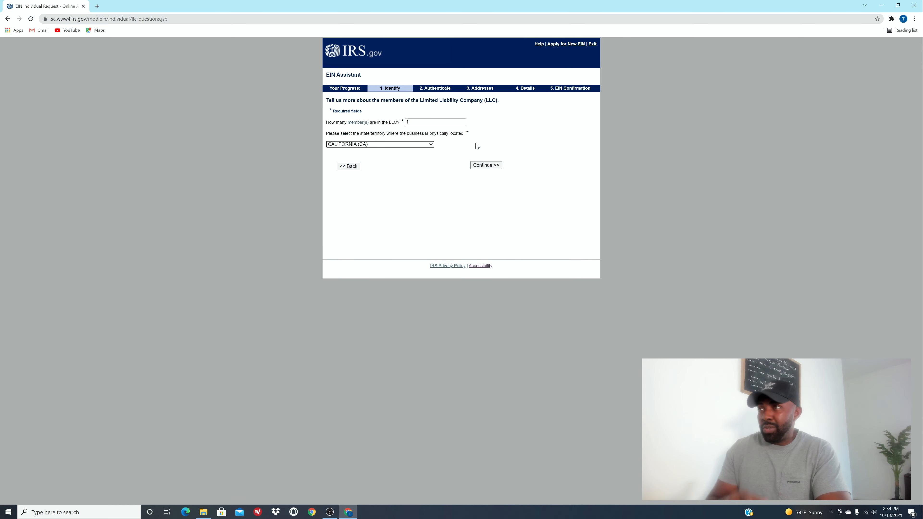
{"action": "left_click", "coordinate": [479, 165]}
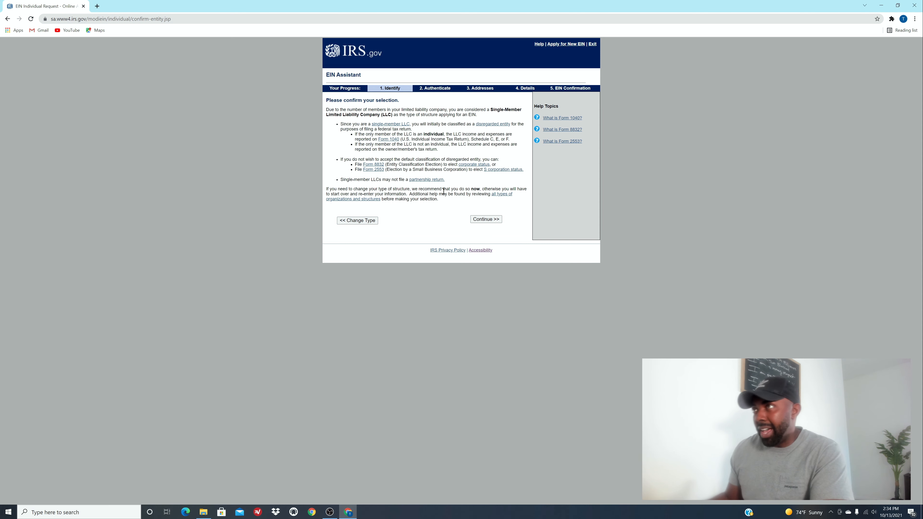
Confirm the single-member LLC selection and give "Started a new business" as the reason for requesting the EIN.
{"action": "left_click", "coordinate": [487, 219]}
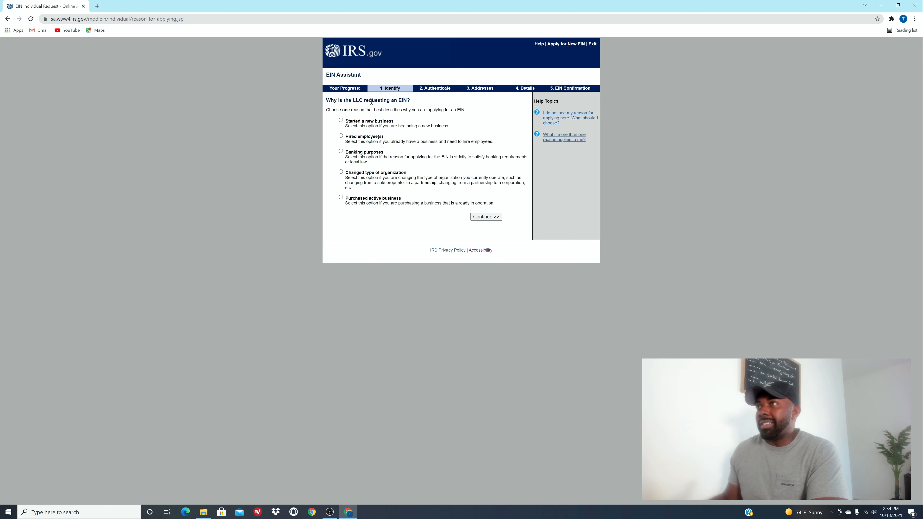
{"action": "left_click", "coordinate": [341, 121]}
{"action": "left_click", "coordinate": [486, 217]}
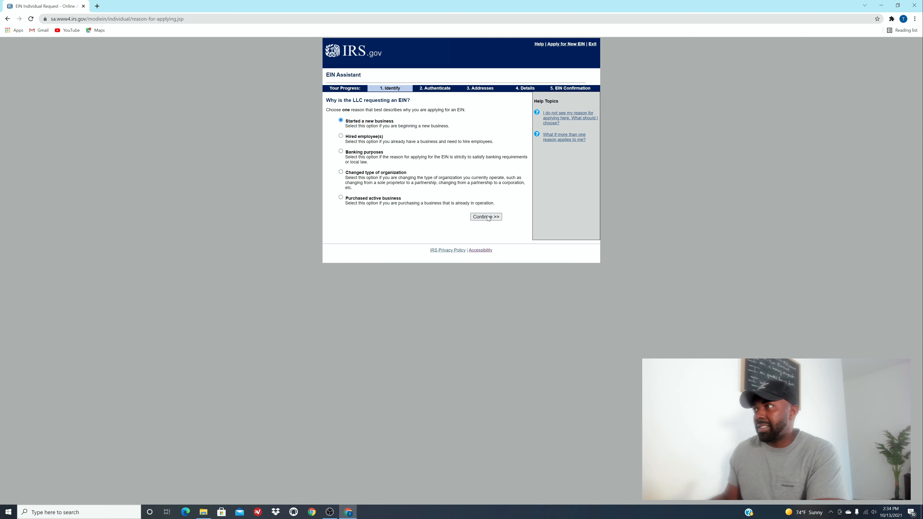
Enter the responsible party's first name, middle initial and last name.
{"action": "left_click", "coordinate": [435, 134]}
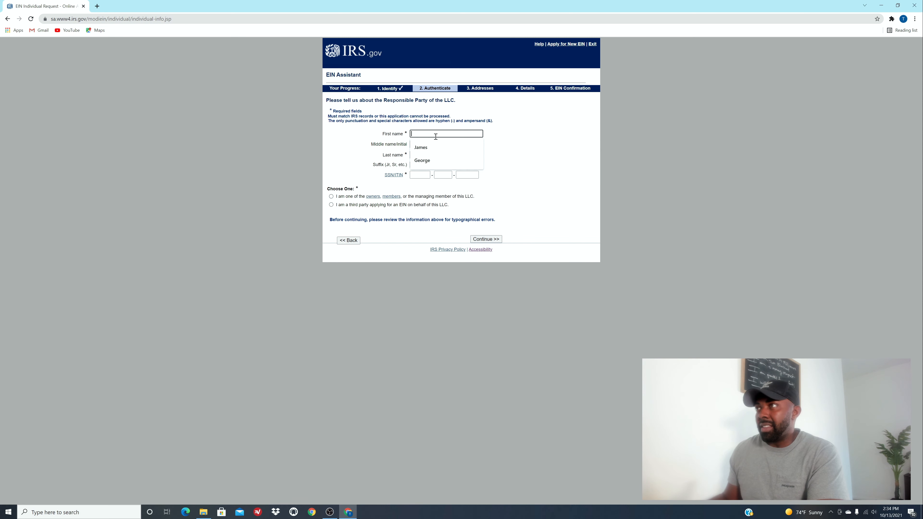
{"action": "left_click", "coordinate": [423, 160]}
{"action": "left_click", "coordinate": [428, 145]}
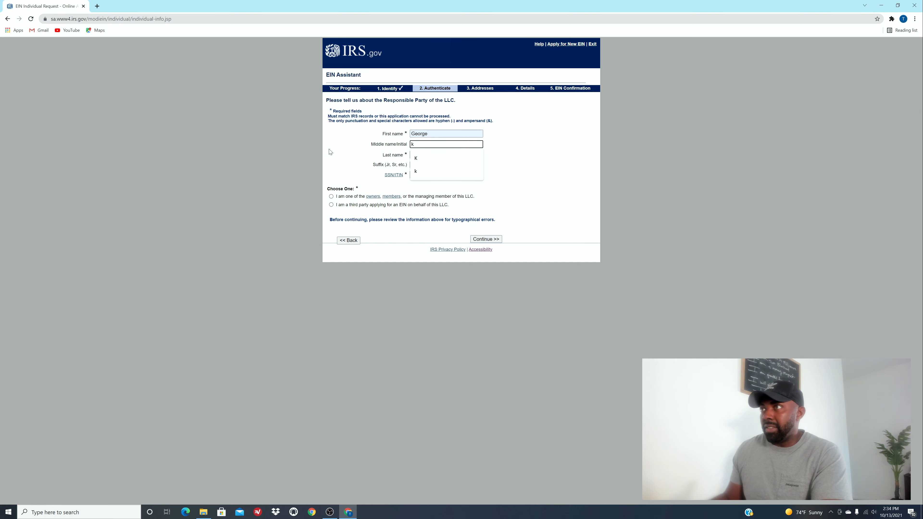
{"action": "left_click", "coordinate": [419, 154]}
{"action": "type", "text": "H"}
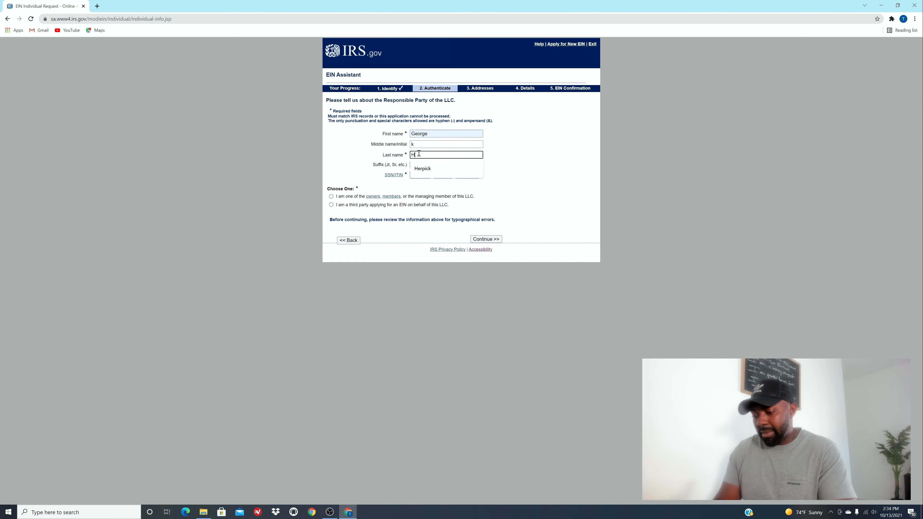
{"action": "type", "text": "e"}
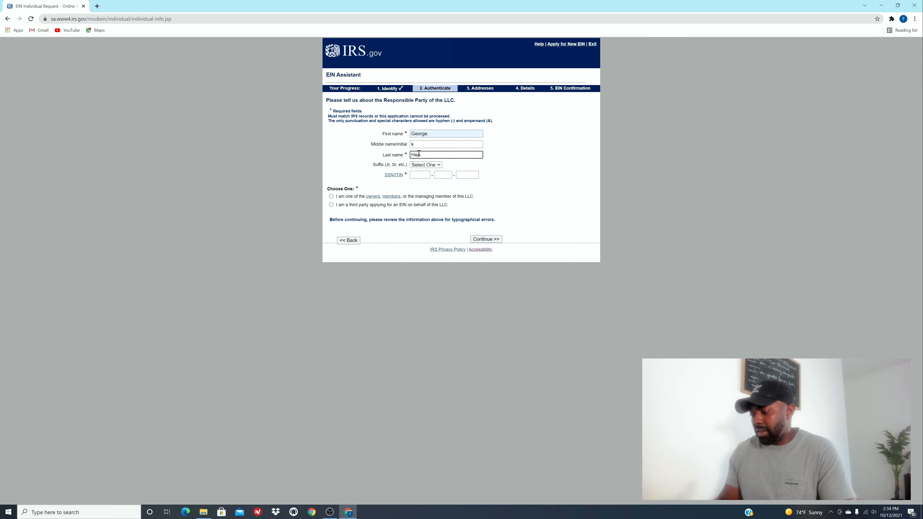
{"action": "left_click", "coordinate": [422, 168]}
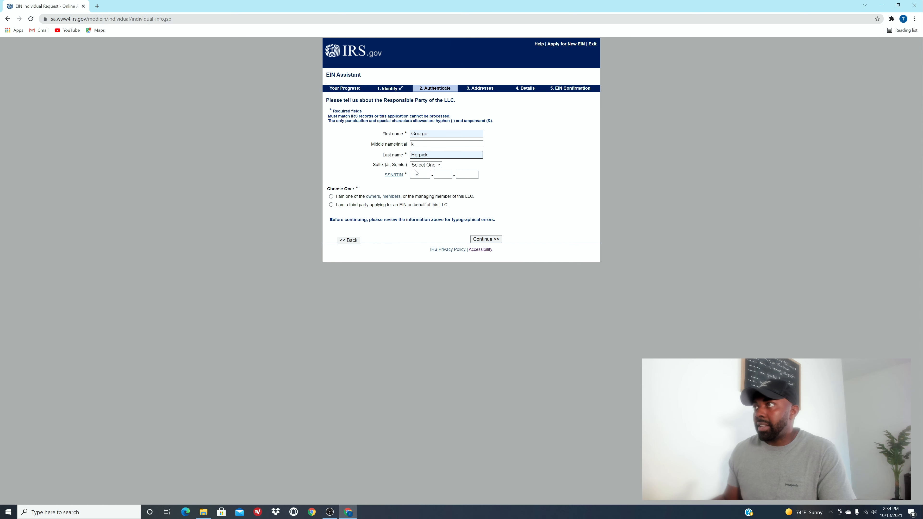
Enter the responsible party's SSN/ITIN, declare the applicant an owner, member or managing member of the LLC, and submit the page.
{"action": "left_click", "coordinate": [420, 165]}
{"action": "left_click", "coordinate": [366, 160]}
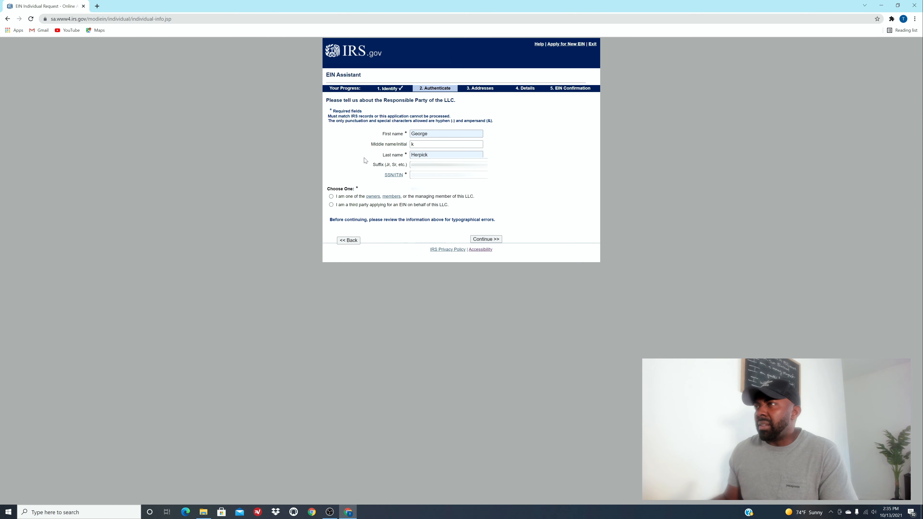
{"action": "type", "text": "*****"}
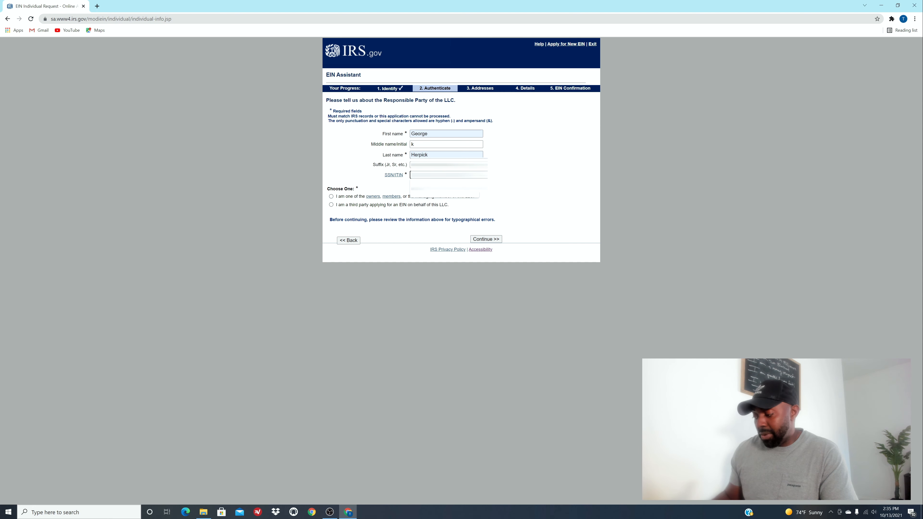
{"action": "type", "text": "****"}
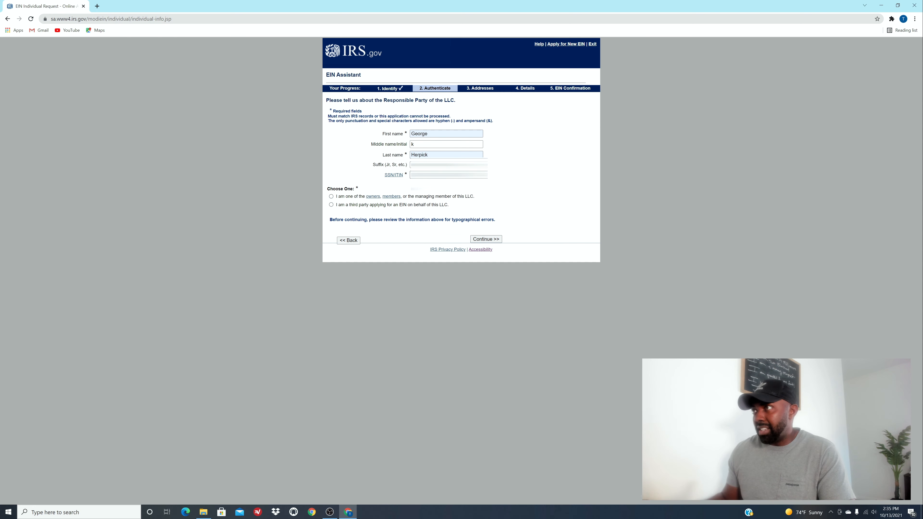
{"action": "left_click", "coordinate": [330, 197]}
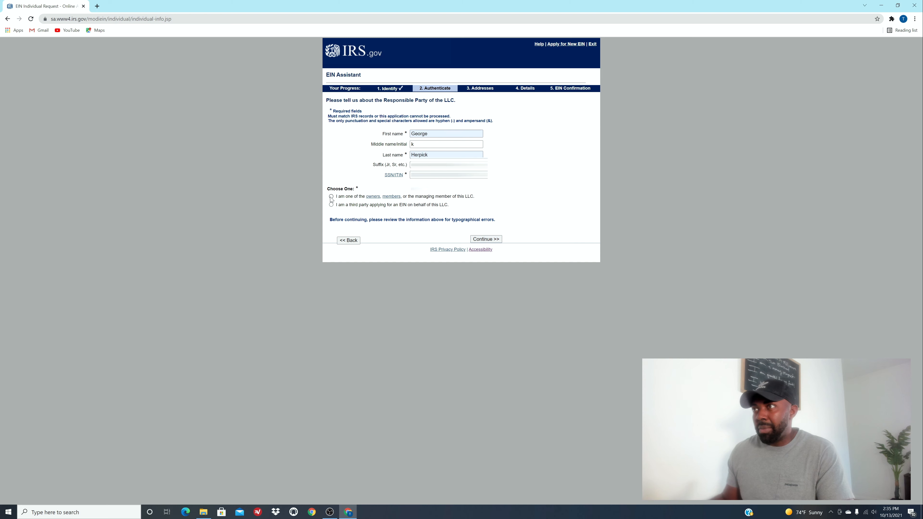
{"action": "left_click", "coordinate": [482, 239]}
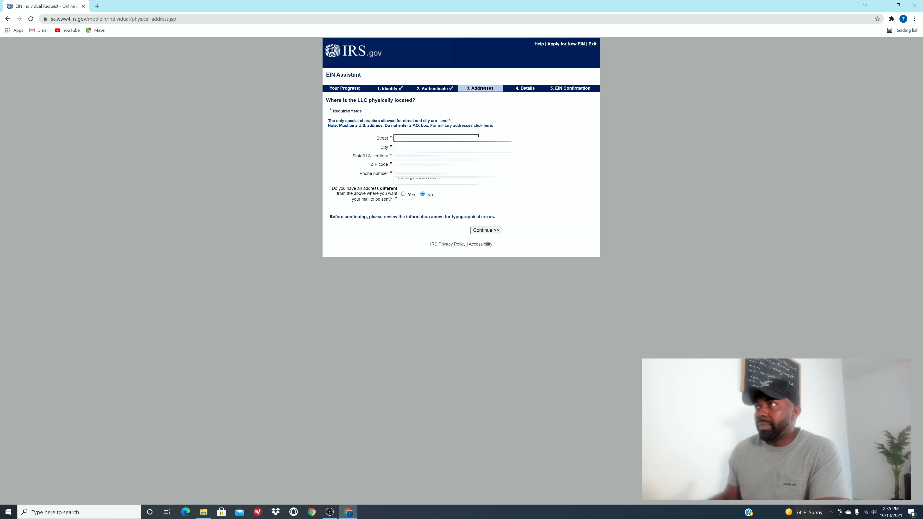
Fill in the LLC's physical address and phone number without a separate mailing address, and accept the location as entered.
{"action": "left_click", "coordinate": [422, 156]}
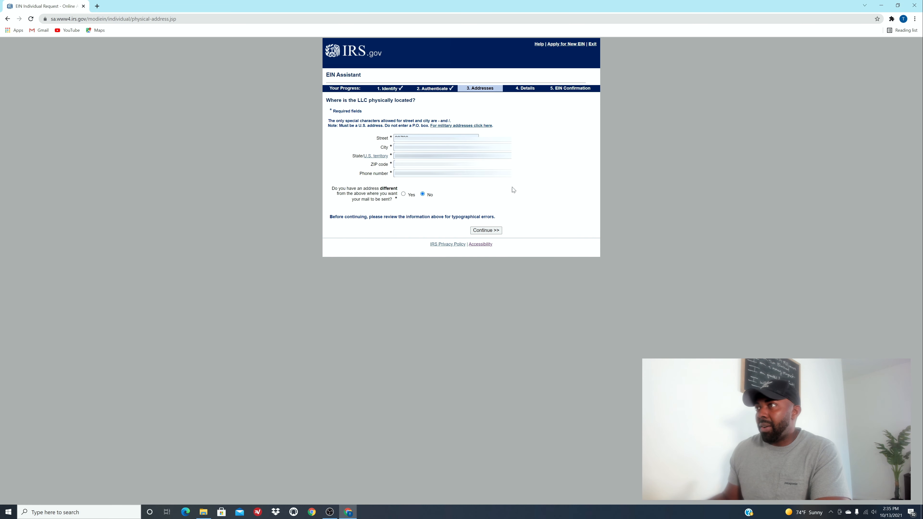
{"action": "left_click", "coordinate": [483, 231]}
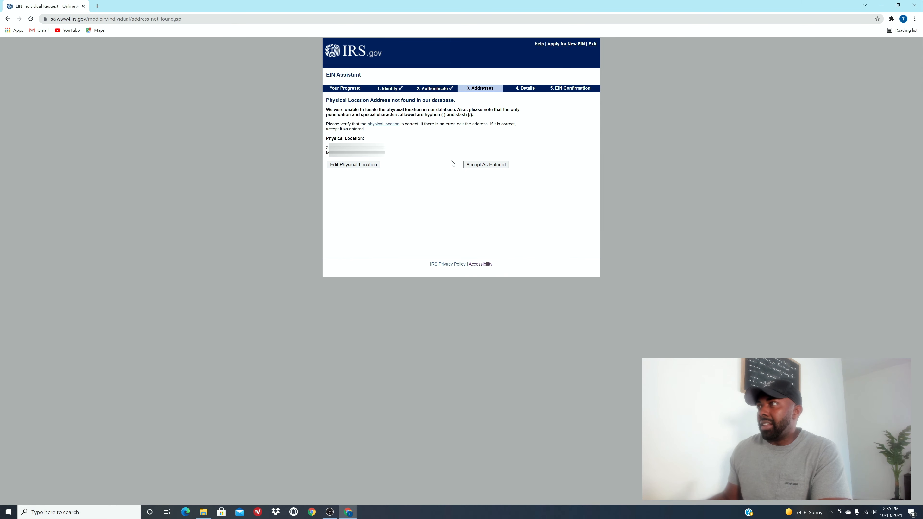
{"action": "left_click", "coordinate": [479, 165]}
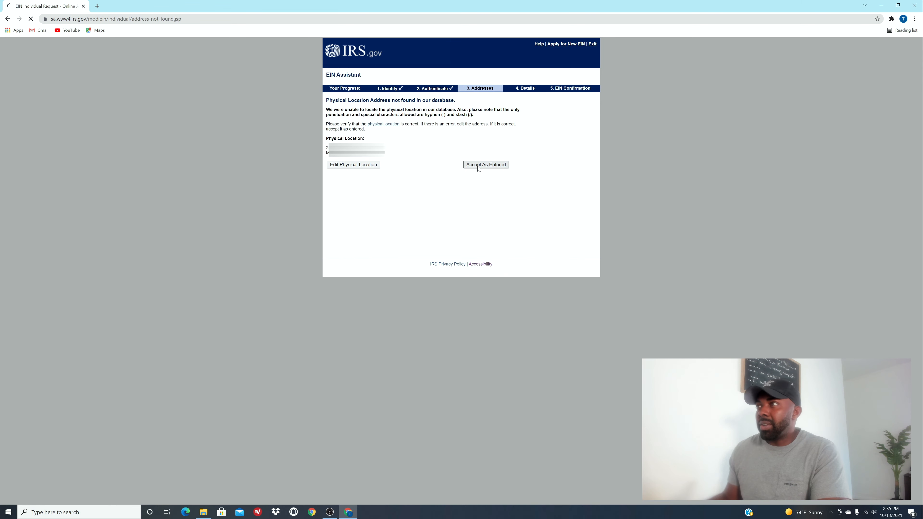
Enter "Herpick LLC" as the LLC's legal name and "riverside" as the county where it is located.
{"action": "left_click", "coordinate": [425, 140]}
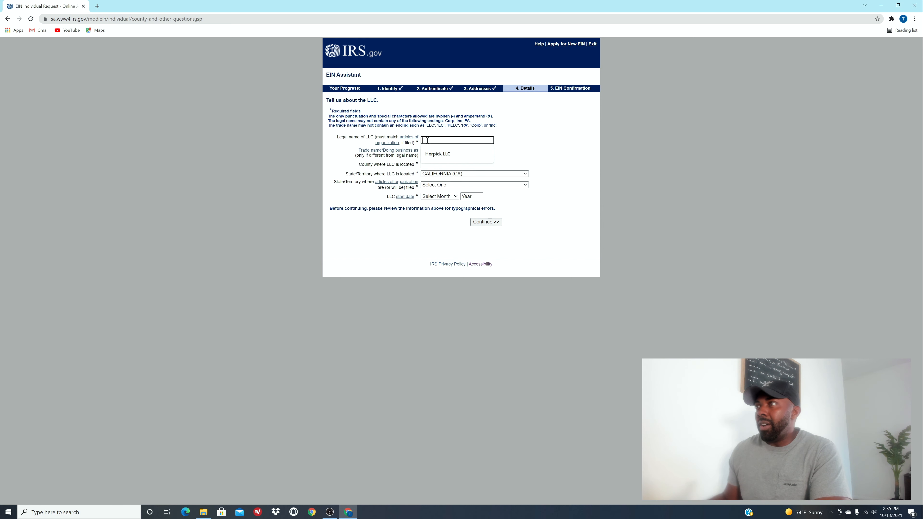
{"action": "left_click", "coordinate": [437, 156]}
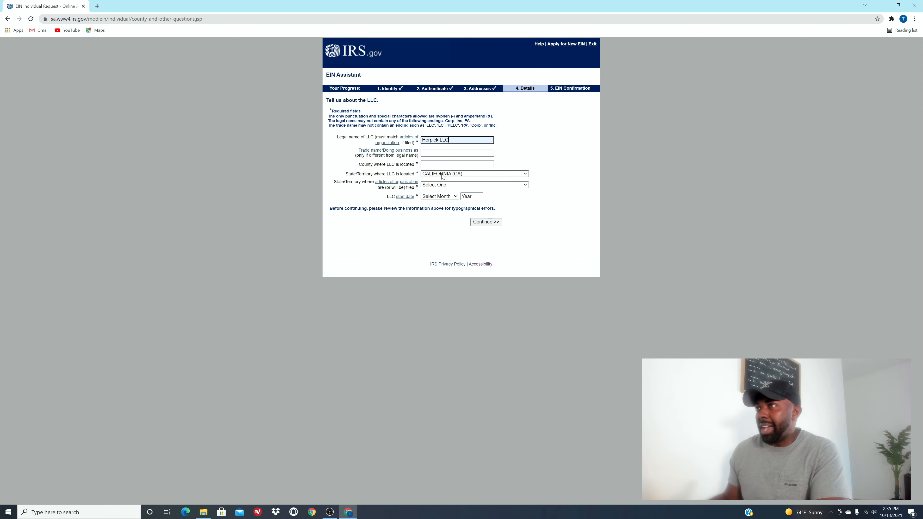
{"action": "left_click", "coordinate": [435, 162]}
{"action": "type", "text": "rivers"}
{"action": "left_click", "coordinate": [435, 178]}
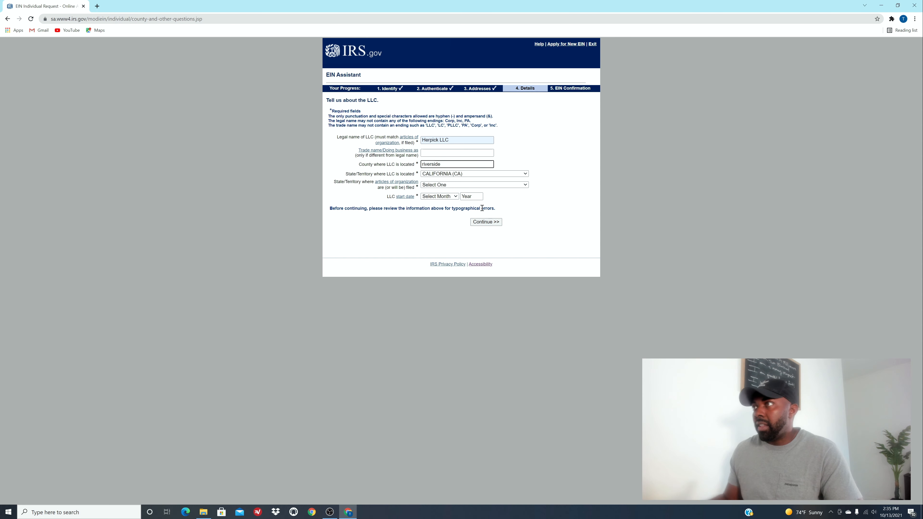
{"action": "left_click", "coordinate": [518, 159]}
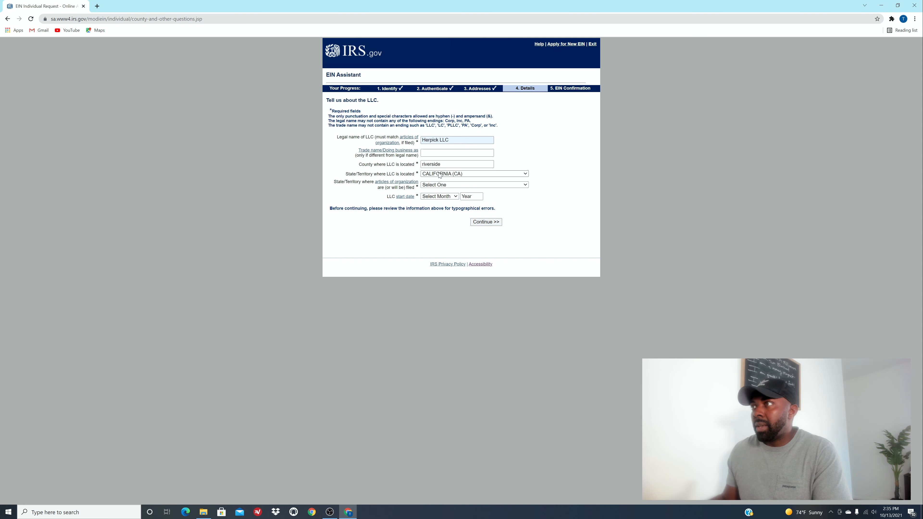
Set the articles of organization state to CALIFORNIA (CA) and the LLC start date to OCTOBER 2021, and submit the LLC details.
{"action": "left_click", "coordinate": [453, 185]}
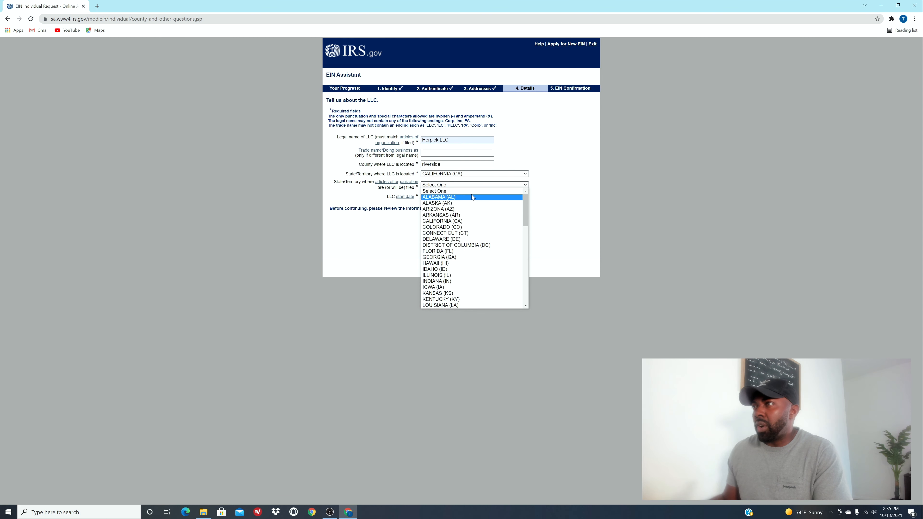
{"action": "left_click", "coordinate": [464, 221]}
{"action": "left_click", "coordinate": [440, 197]}
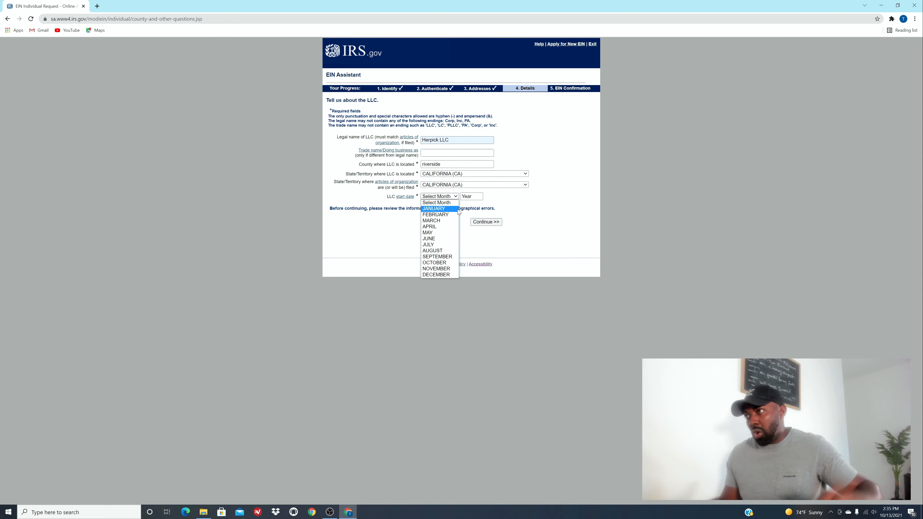
{"action": "left_click", "coordinate": [438, 263]}
{"action": "left_click", "coordinate": [476, 196]}
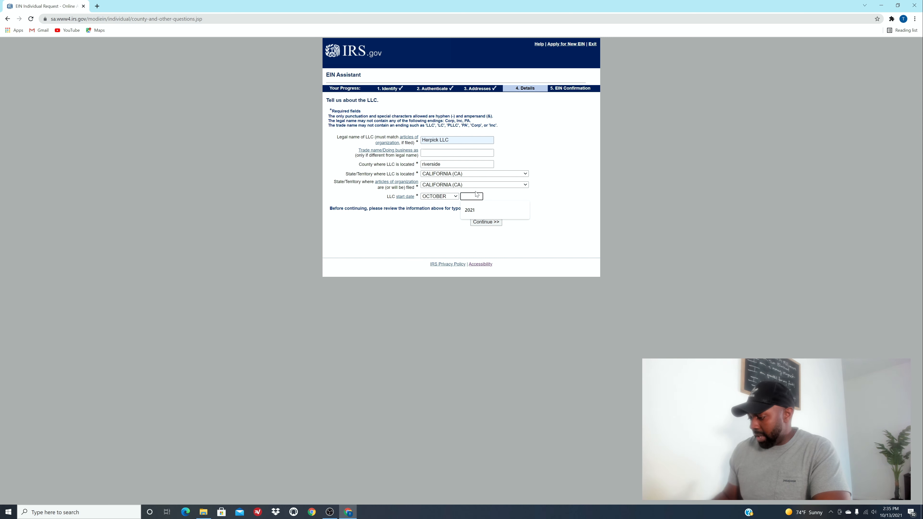
{"action": "type", "text": "202"}
{"action": "left_click", "coordinate": [470, 210]}
{"action": "left_click", "coordinate": [485, 222]}
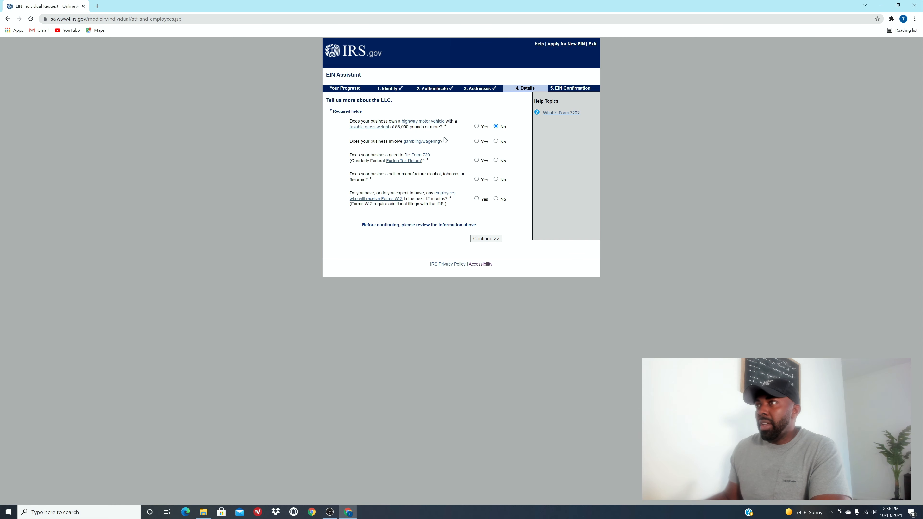
Answer No to the gambling, Form 720 excise tax, alcohol/tobacco/firearms and W-2 employees questions, checking the excise tax help, and submit the page.
{"action": "left_click", "coordinate": [497, 141]}
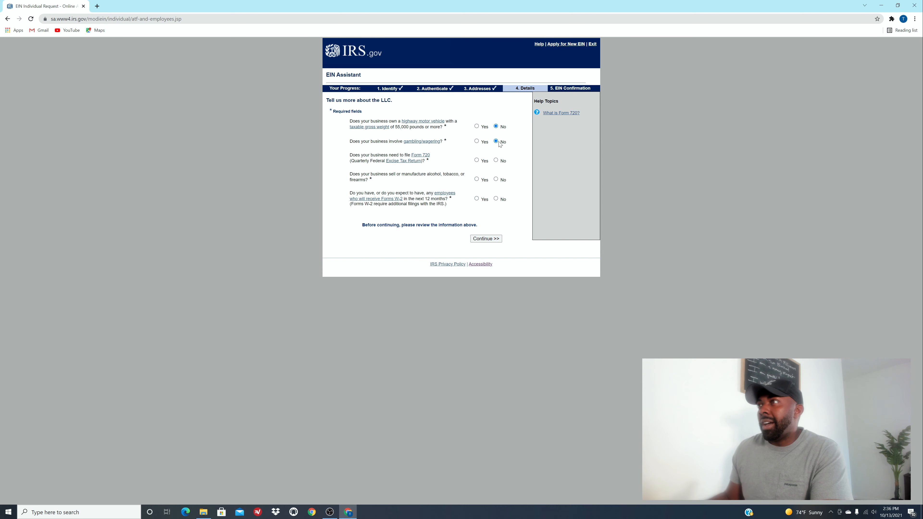
{"action": "left_click", "coordinate": [403, 161]}
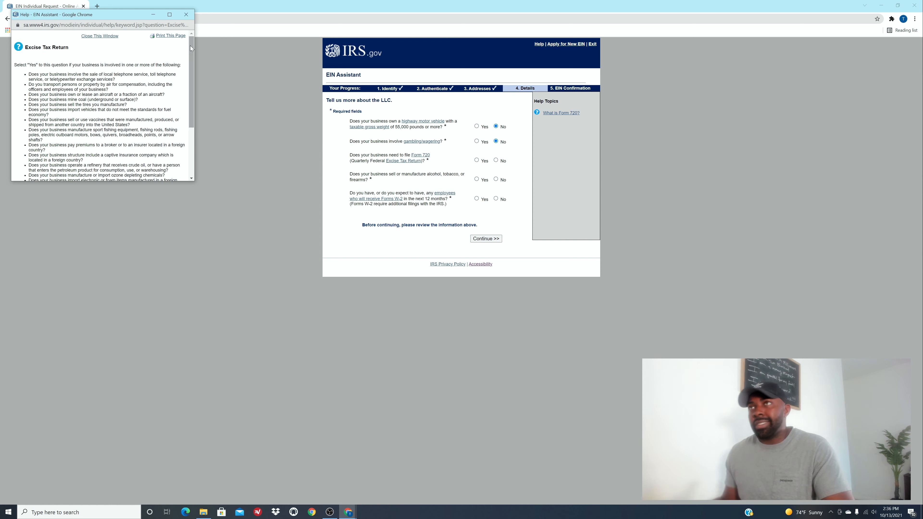
{"action": "left_click", "coordinate": [190, 15]}
{"action": "left_click", "coordinate": [496, 160]}
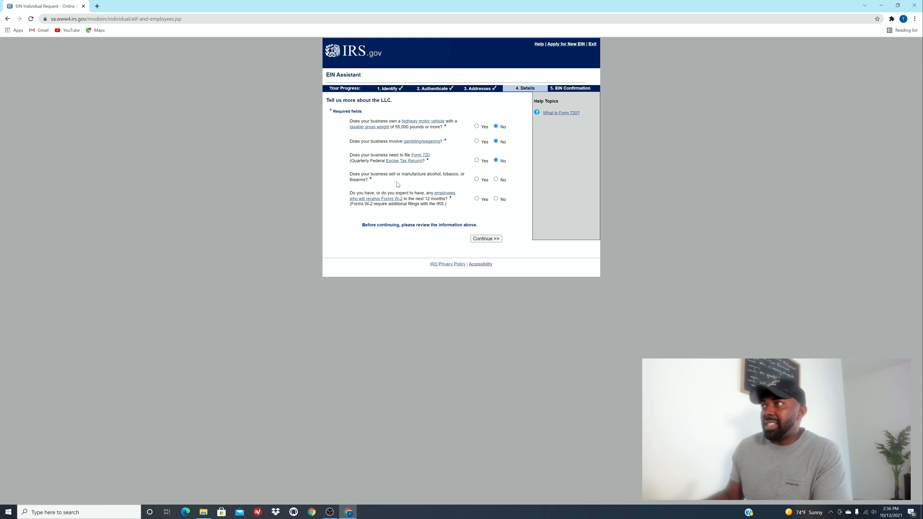
{"action": "left_click", "coordinate": [496, 180]}
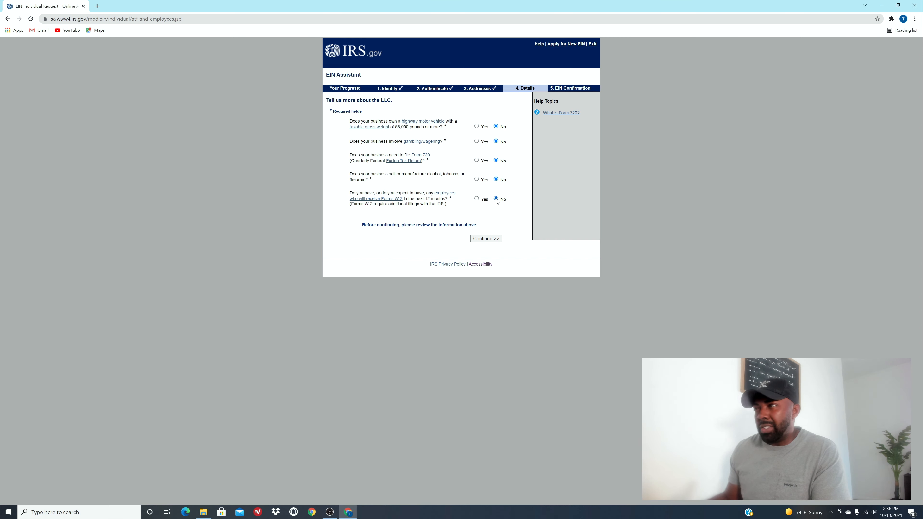
{"action": "left_click", "coordinate": [484, 240]}
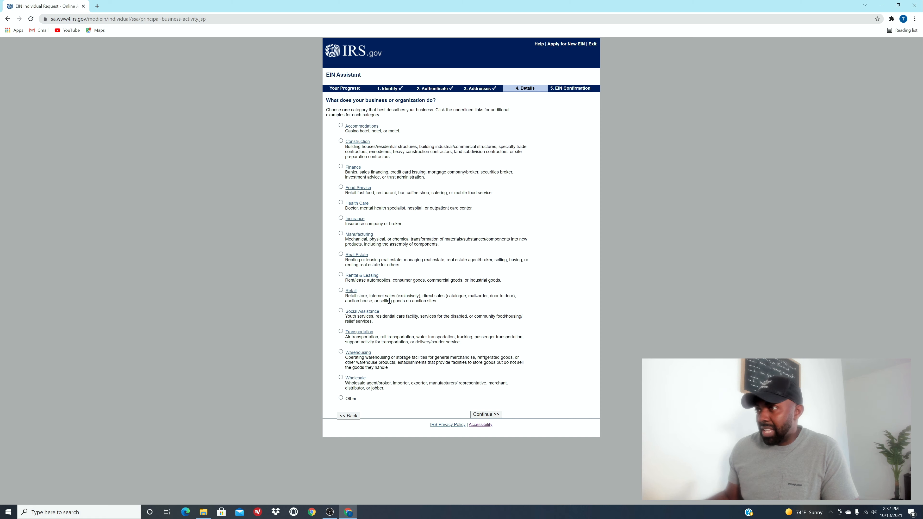
Declare the business activity as Retail, selling goods exclusively over the Internet, and continue to the confirmation letter options.
{"action": "left_click", "coordinate": [342, 291]}
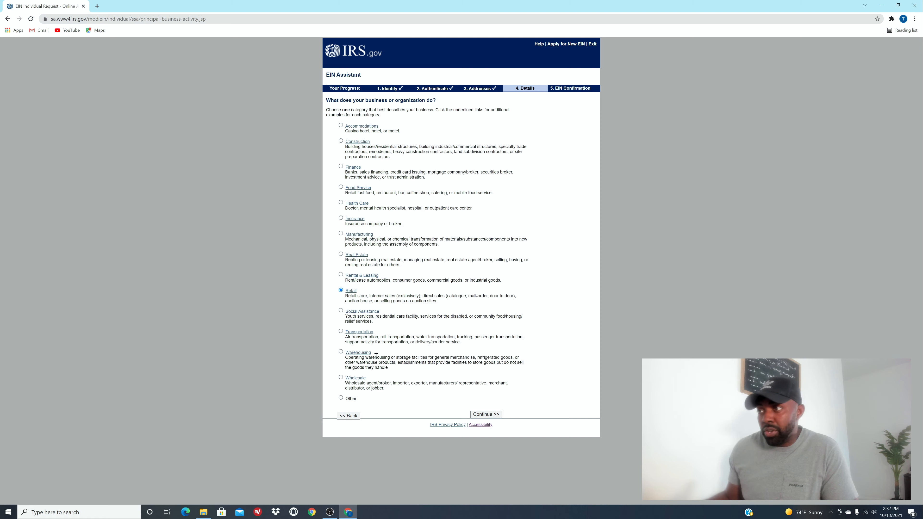
{"action": "left_click", "coordinate": [482, 414]}
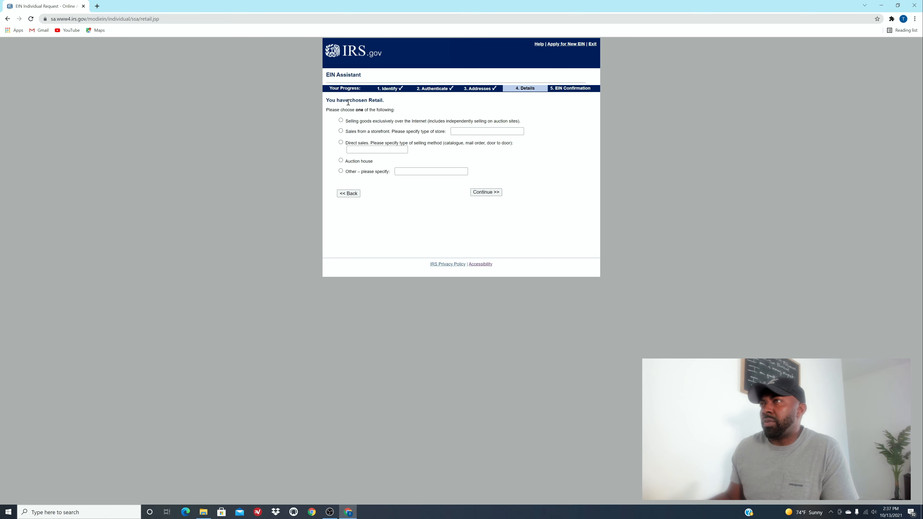
{"action": "left_click", "coordinate": [341, 121]}
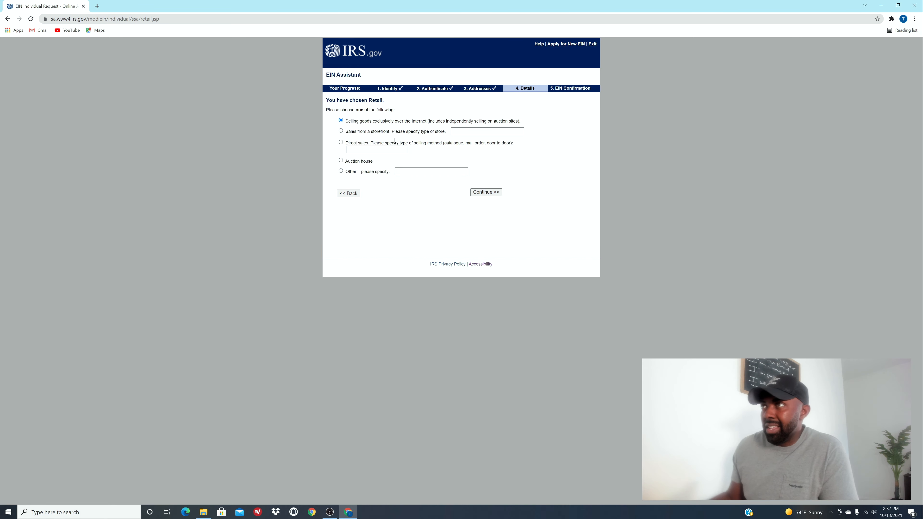
{"action": "left_click", "coordinate": [486, 192]}
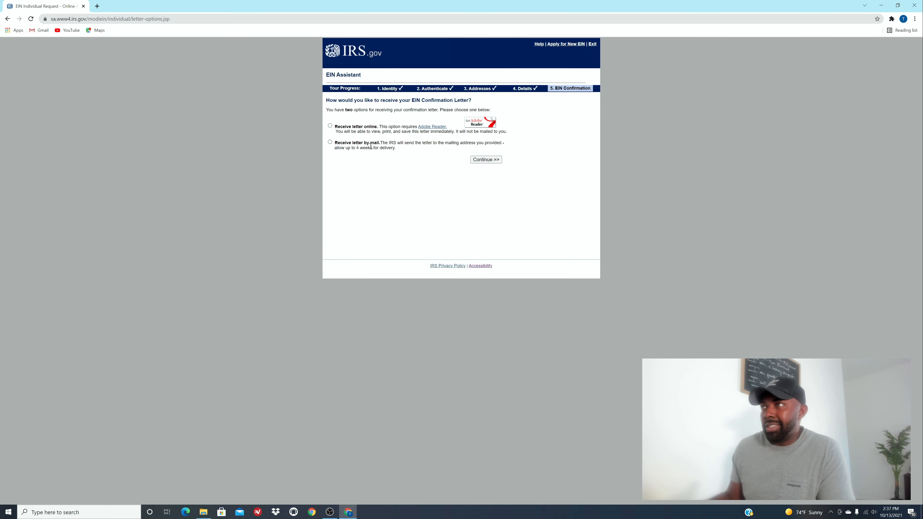
Choose to receive the EIN confirmation letter online and submit that choice.
{"action": "left_click", "coordinate": [330, 126]}
{"action": "left_click", "coordinate": [480, 160]}
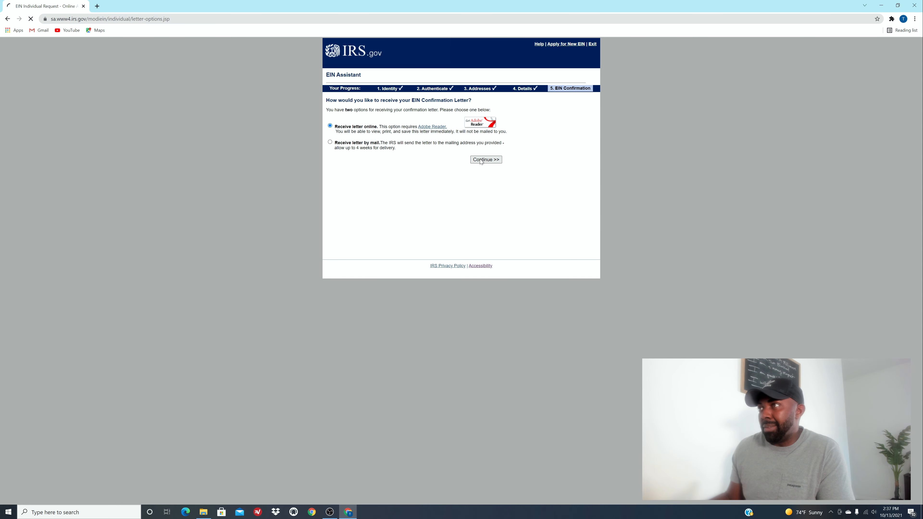